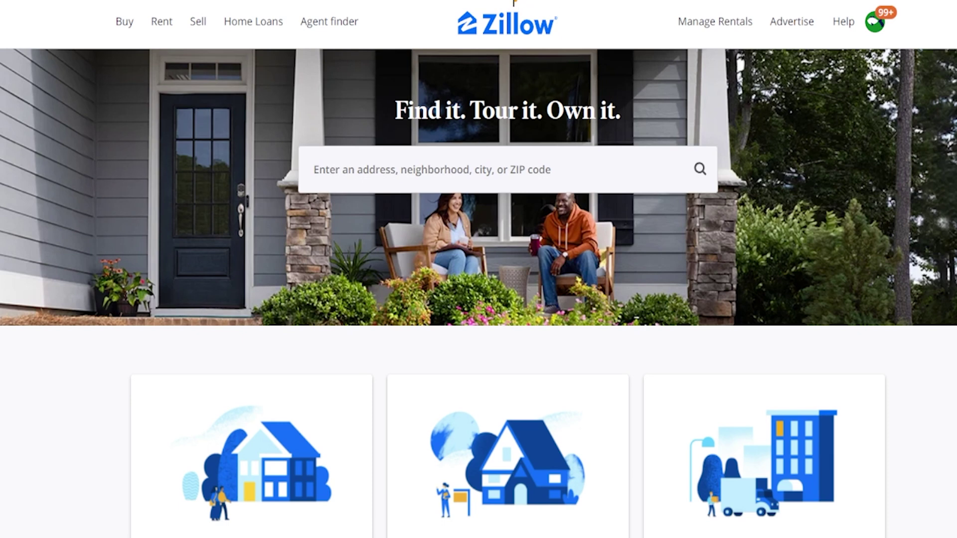
Step: Point out the Zillow logo, main site sections and Manage Rentals menu to reveal rental tools
{"action": "left_click_drag", "start_coordinate": [518, 4], "coordinate": [558, 5]}
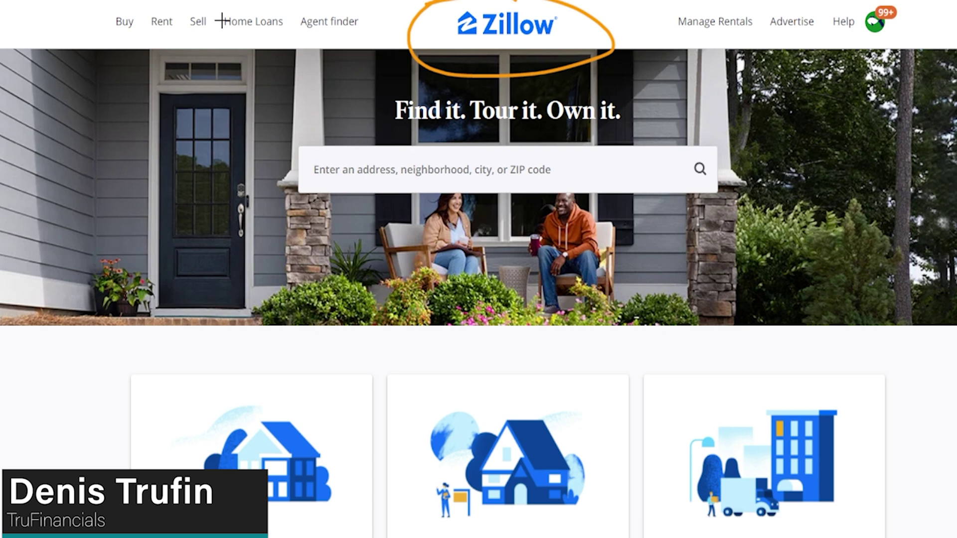
{"action": "left_click_drag", "start_coordinate": [92, 34], "coordinate": [398, 35]}
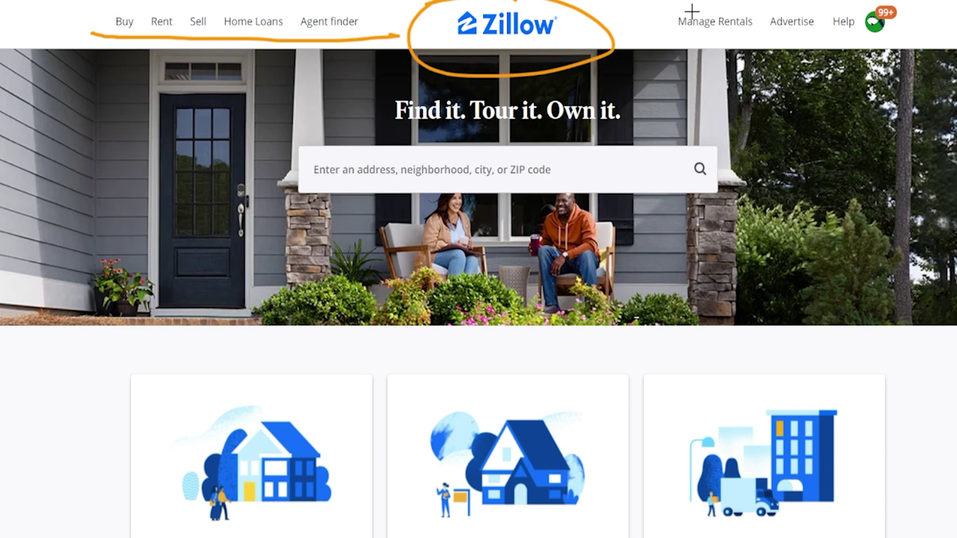
{"action": "mouse_move", "coordinate": [682, 4]}
{"action": "left_mouse_down"}
{"action": "mouse_move", "coordinate": [657, 22]}
{"action": "mouse_move", "coordinate": [781, 30]}
{"action": "mouse_move", "coordinate": [679, 5]}
{"action": "left_mouse_up"}
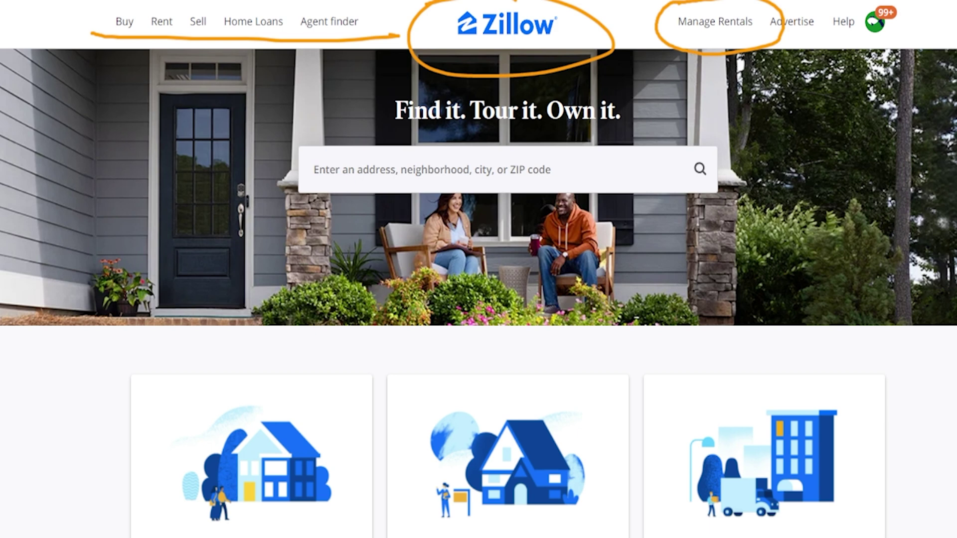
{"action": "mouse_move", "coordinate": [705, 28]}
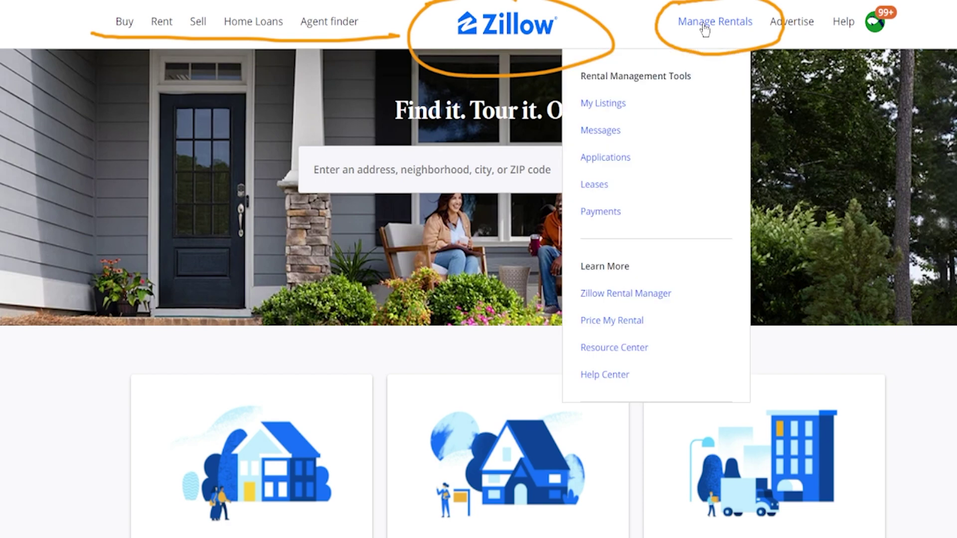
Step: Go to My Listings, showing 0 properties, and highlight the option to add a new property
{"action": "left_click", "coordinate": [609, 107]}
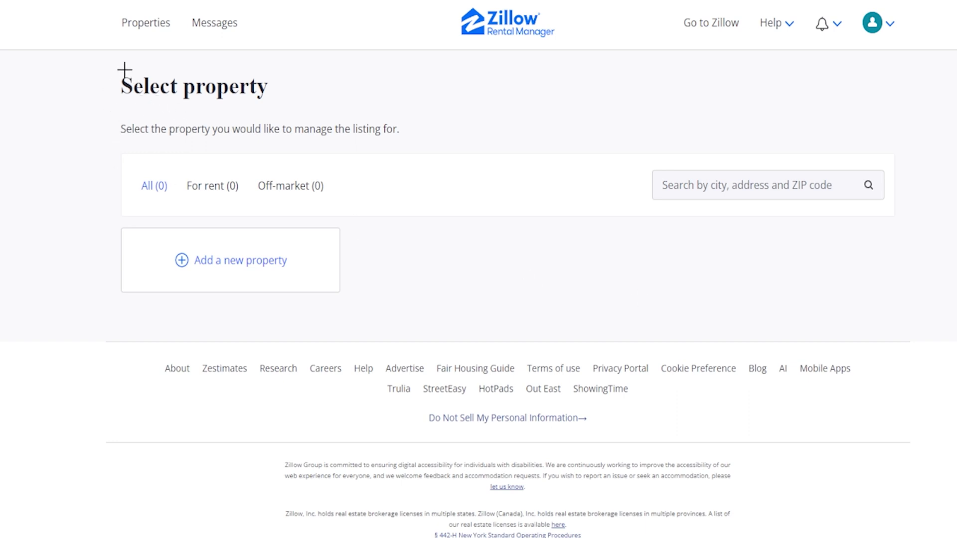
{"action": "mouse_move", "coordinate": [160, 200]}
{"action": "left_mouse_down"}
{"action": "mouse_move", "coordinate": [135, 303]}
{"action": "mouse_move", "coordinate": [146, 198]}
{"action": "mouse_move", "coordinate": [128, 199]}
{"action": "left_mouse_up"}
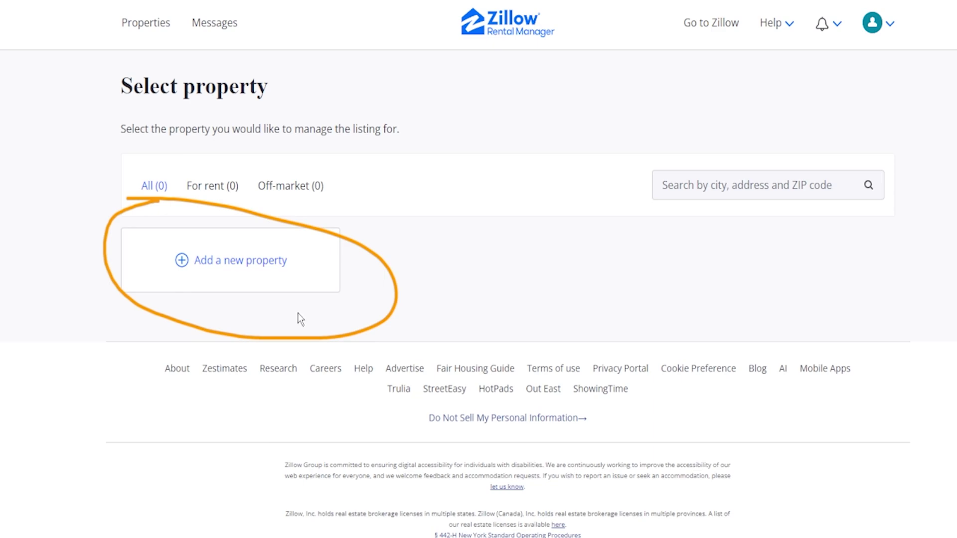
Step: Start adding a new property, highlighting the form's intro and reviewing the property type choices
{"action": "left_click", "coordinate": [257, 264]}
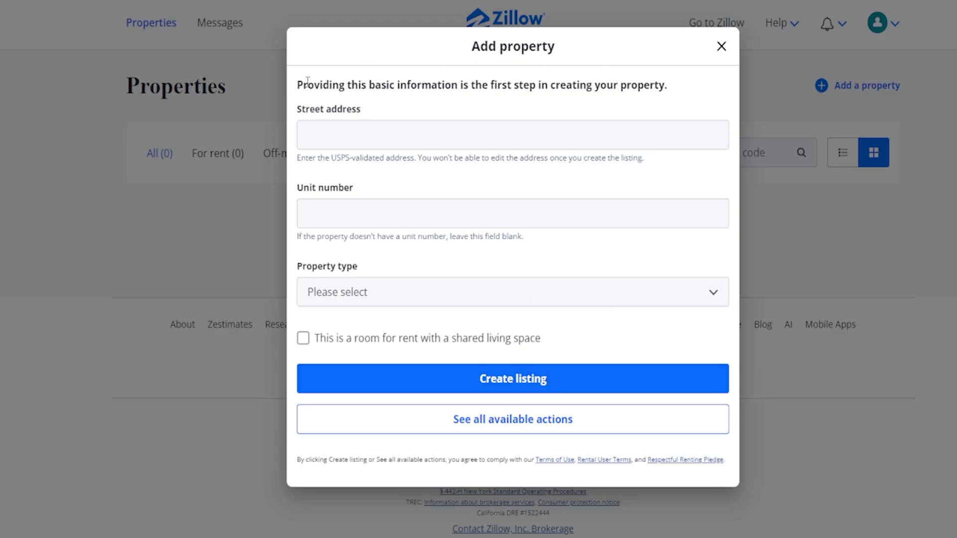
{"action": "left_click_drag", "start_coordinate": [298, 88], "coordinate": [667, 85]}
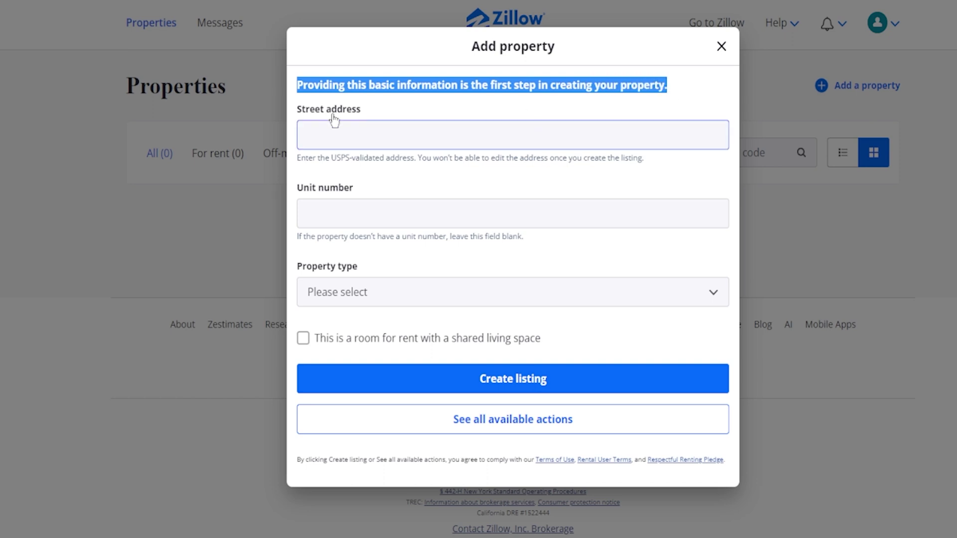
{"action": "left_click", "coordinate": [374, 294]}
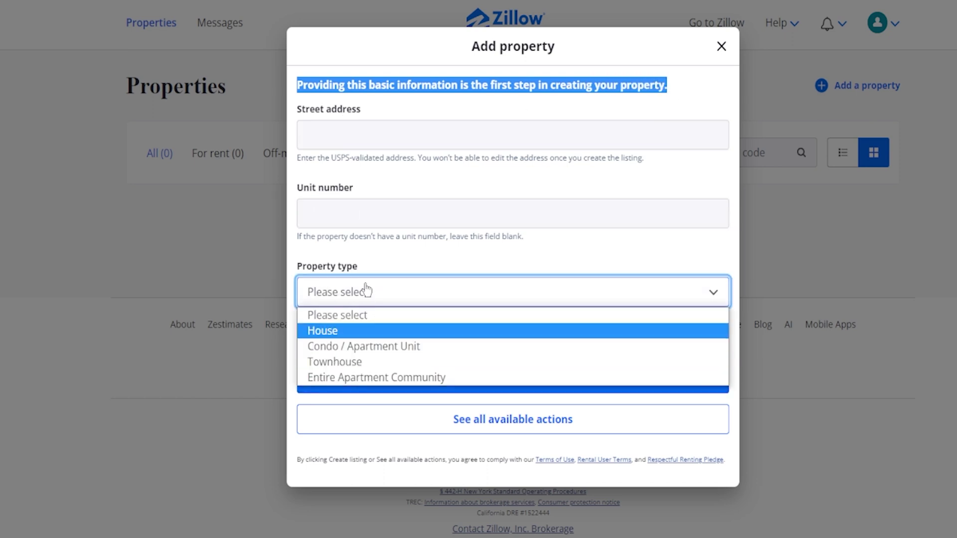
{"action": "left_click", "coordinate": [382, 277]}
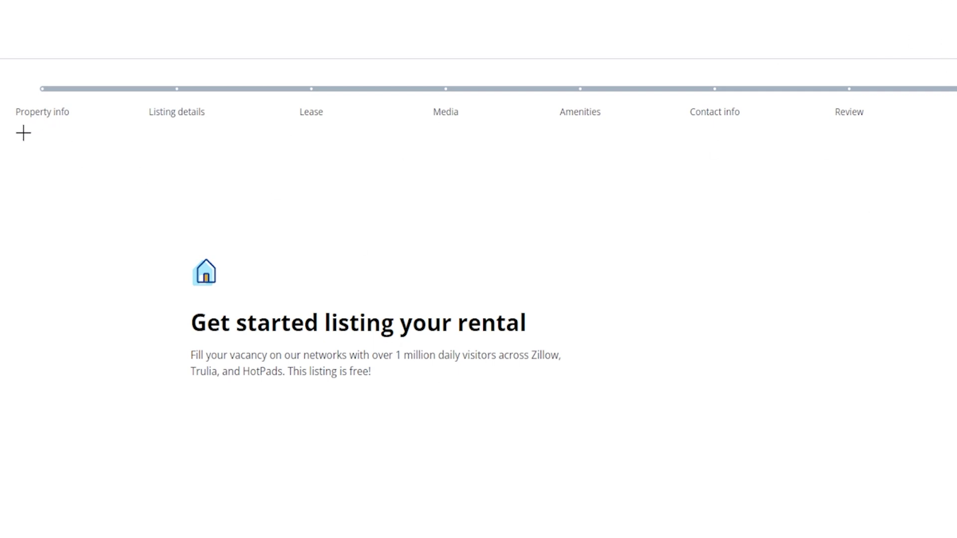
Step: Mark the listing steps from Property info to Review, then clear annotations and draw an arrow
{"action": "mouse_move", "coordinate": [10, 128]}
{"action": "left_mouse_down"}
{"action": "mouse_move", "coordinate": [374, 123]}
{"action": "mouse_move", "coordinate": [884, 141]}
{"action": "left_mouse_up"}
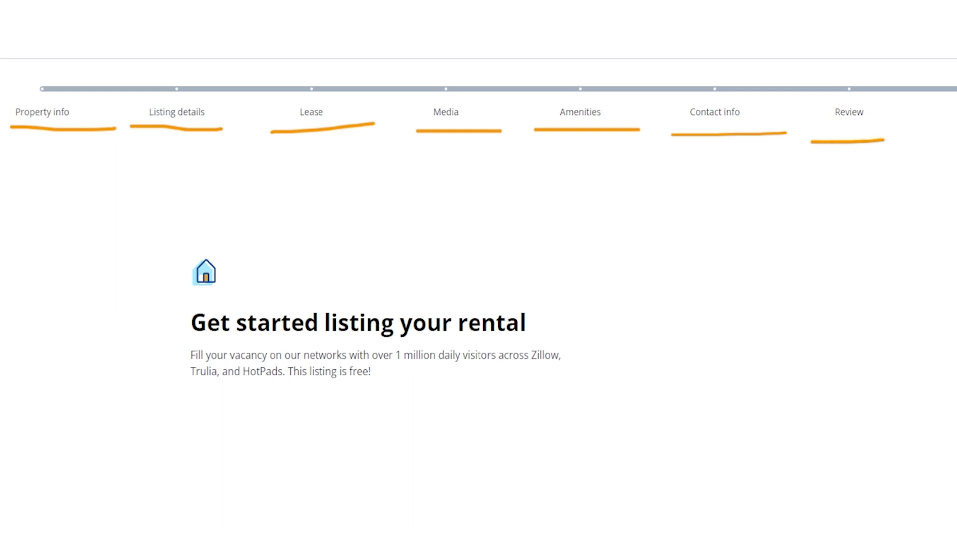
{"action": "left_click_drag", "start_coordinate": [955, 67], "coordinate": [955, 144]}
{"action": "key", "text": "e"}
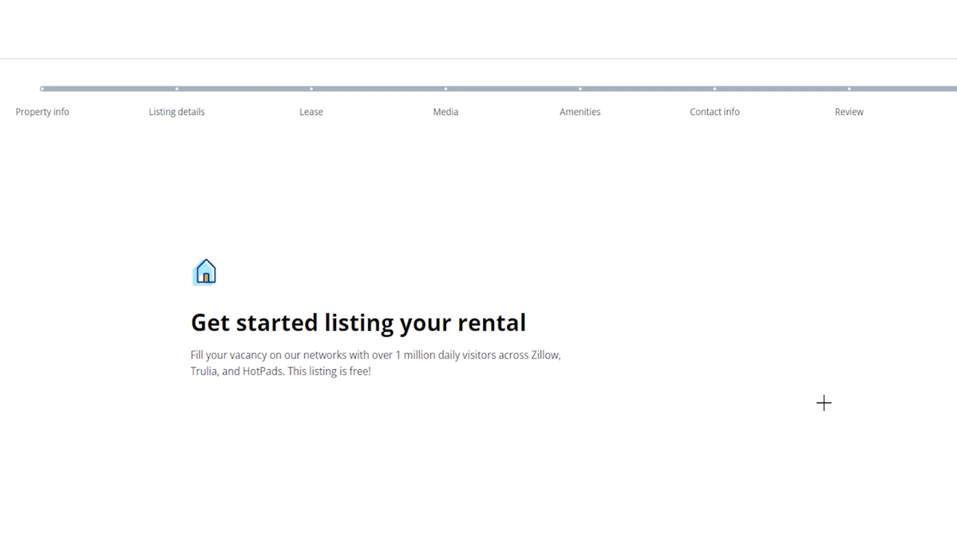
{"action": "mouse_move", "coordinate": [746, 325]}
{"action": "left_mouse_down"}
{"action": "mouse_move", "coordinate": [846, 485]}
{"action": "mouse_move", "coordinate": [839, 493]}
{"action": "mouse_move", "coordinate": [845, 413]}
{"action": "left_mouse_up"}
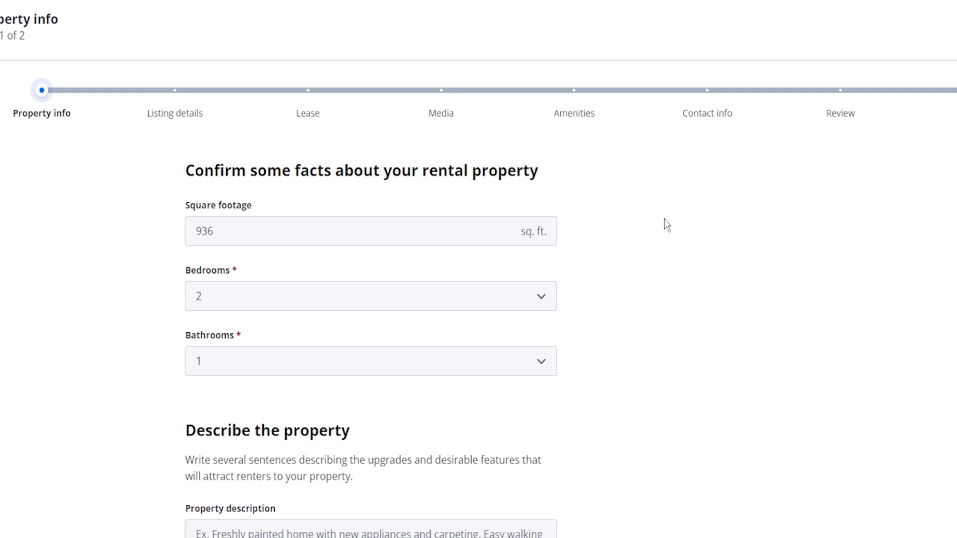
Step: Set the property to 1200 sq. ft., 3 bedrooms and 2 bathrooms
{"action": "left_click_drag", "start_coordinate": [217, 231], "coordinate": [186, 247]}
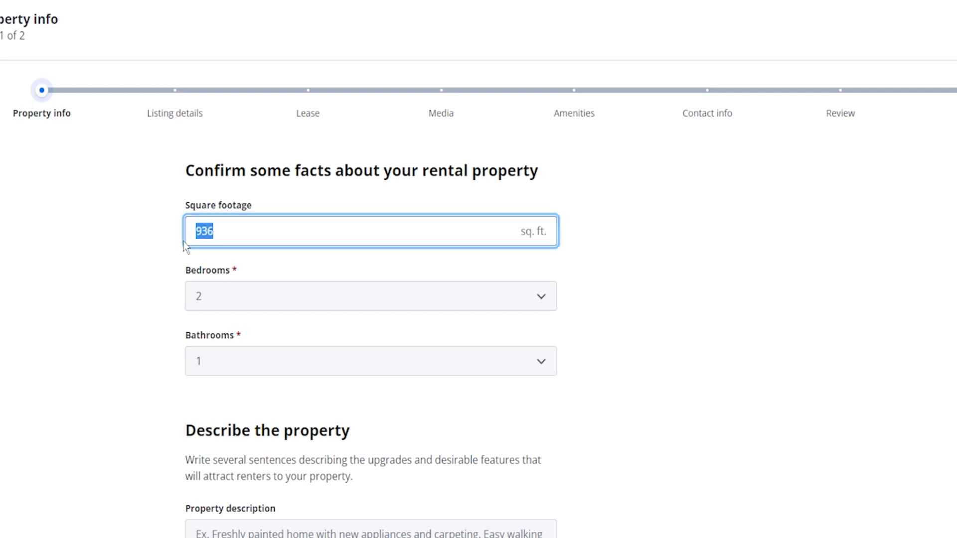
{"action": "type", "text": "1200"}
{"action": "left_click", "coordinate": [211, 299]}
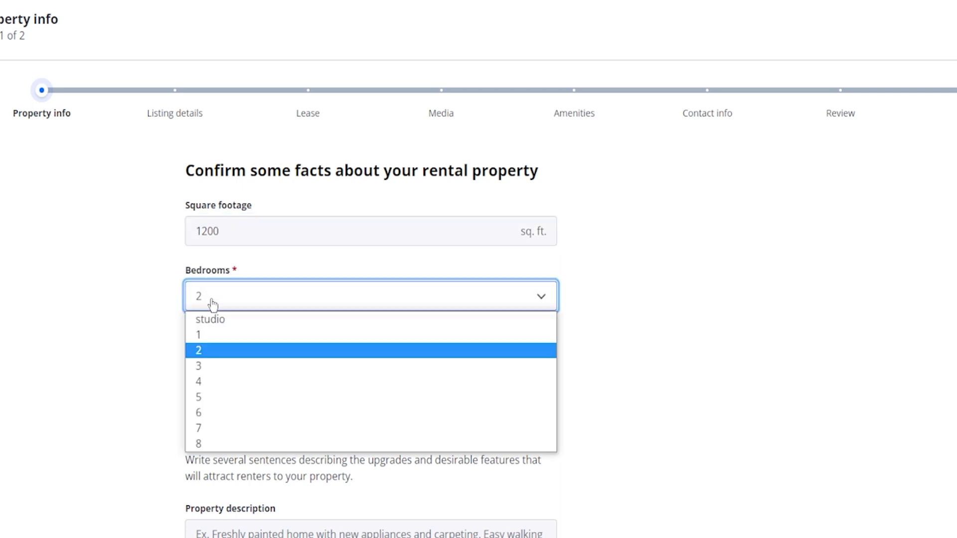
{"action": "left_click", "coordinate": [226, 380]}
{"action": "left_click", "coordinate": [228, 374]}
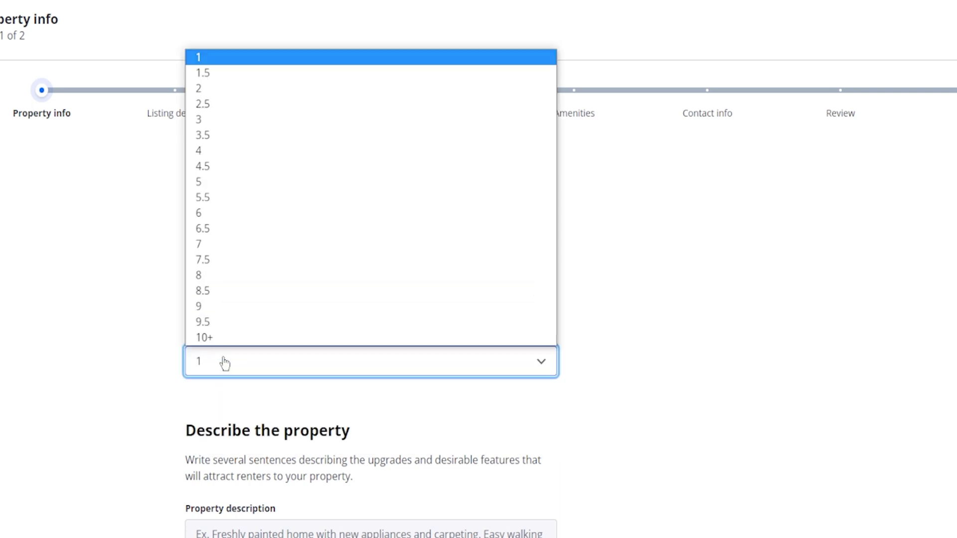
{"action": "left_click", "coordinate": [227, 96]}
Step: Keep the address visible with the recommended No answer and move on to monthly rent
{"action": "scroll", "coordinate": [648, 379], "scroll_direction": "down", "scroll_amount": 3}
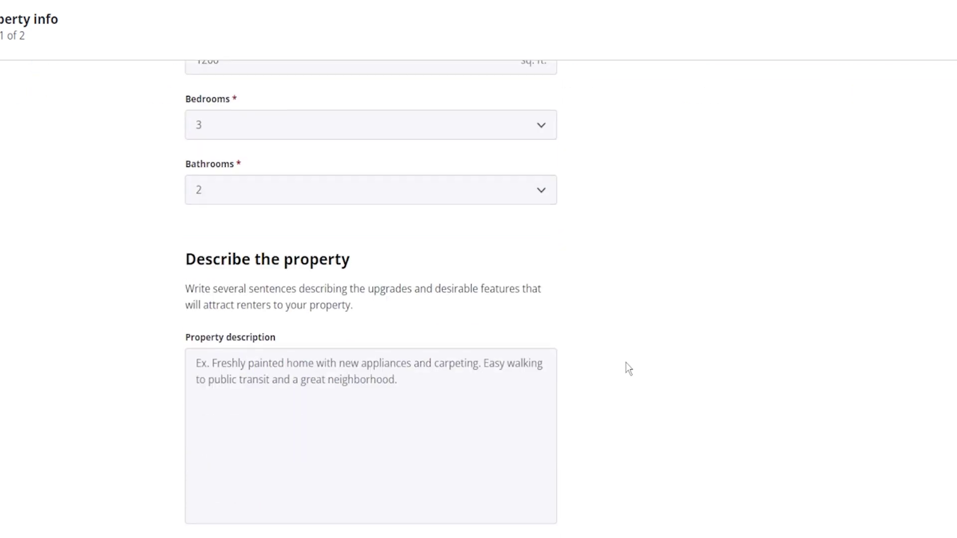
{"action": "left_click", "coordinate": [431, 346]}
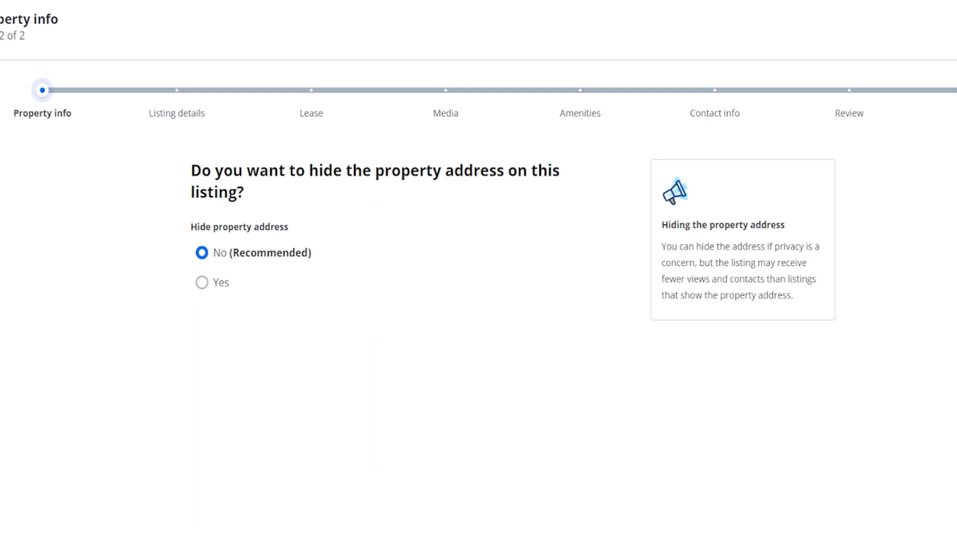
{"action": "mouse_move", "coordinate": [208, 145]}
{"action": "left_mouse_down"}
{"action": "mouse_move", "coordinate": [158, 160]}
{"action": "mouse_move", "coordinate": [171, 207]}
{"action": "mouse_move", "coordinate": [185, 209]}
{"action": "left_mouse_up"}
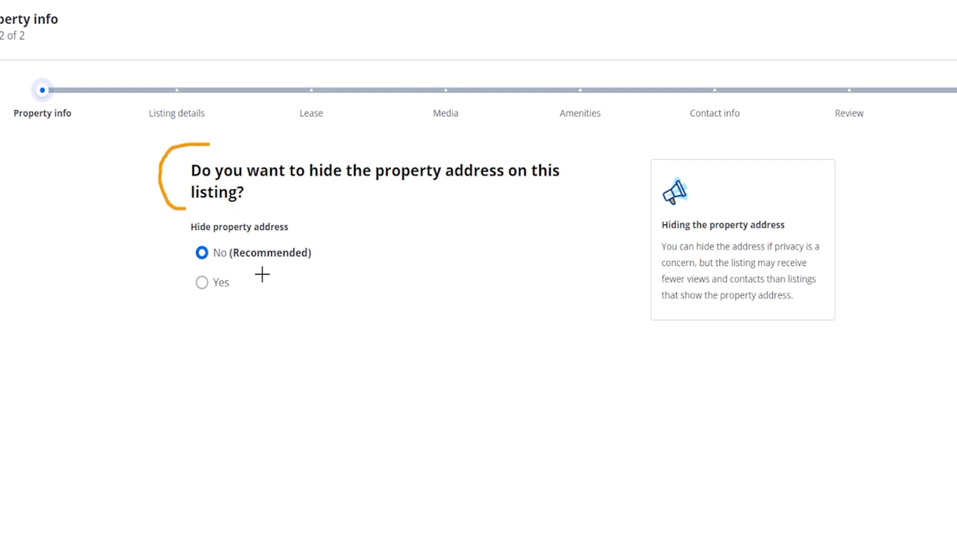
{"action": "left_click_drag", "start_coordinate": [231, 266], "coordinate": [328, 271]}
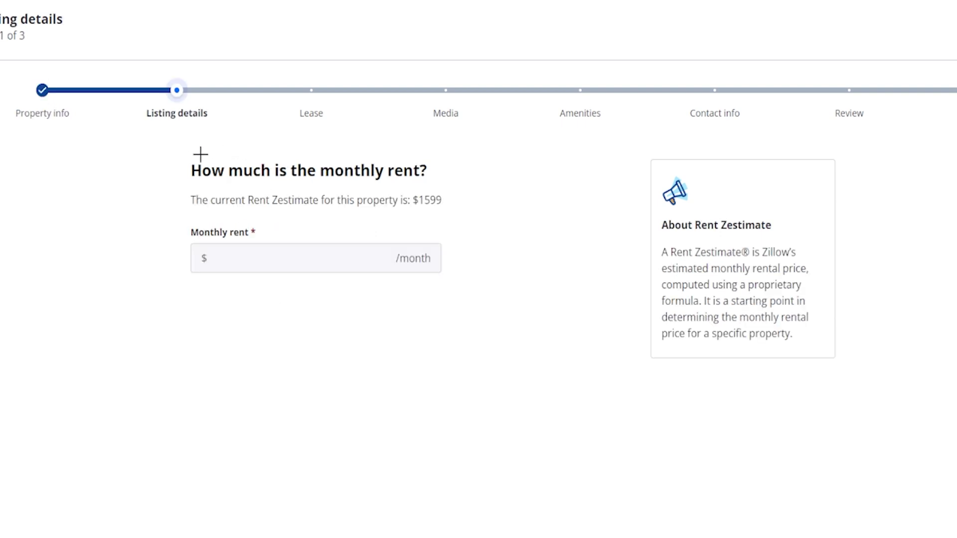
{"action": "mouse_move", "coordinate": [274, 144]}
{"action": "left_mouse_down"}
{"action": "mouse_move", "coordinate": [162, 156]}
{"action": "mouse_move", "coordinate": [154, 186]}
{"action": "mouse_move", "coordinate": [173, 209]}
{"action": "left_mouse_up"}
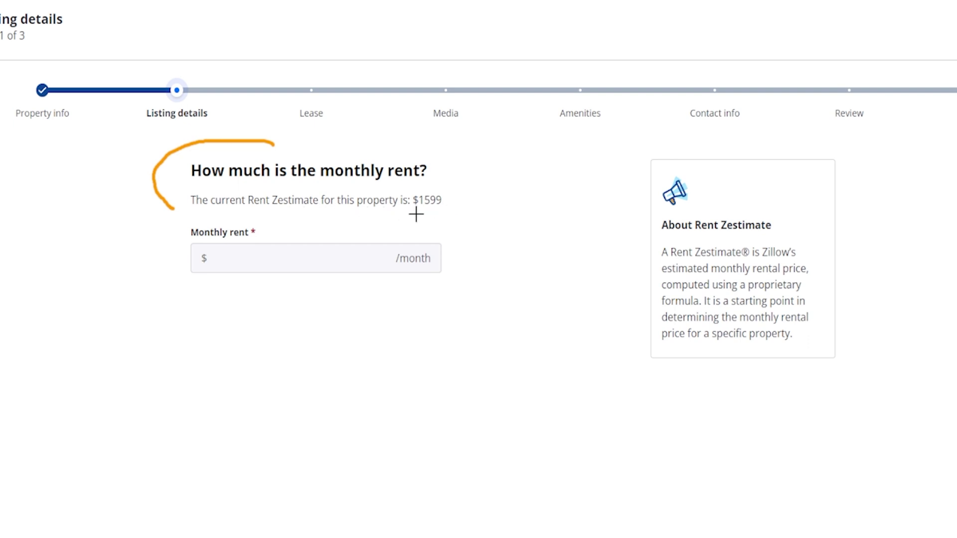
Step: Enter the monthly rent beside the $1599 Rent Zestimate, then pass the deposit and availability questions
{"action": "left_click_drag", "start_coordinate": [413, 214], "coordinate": [473, 214]}
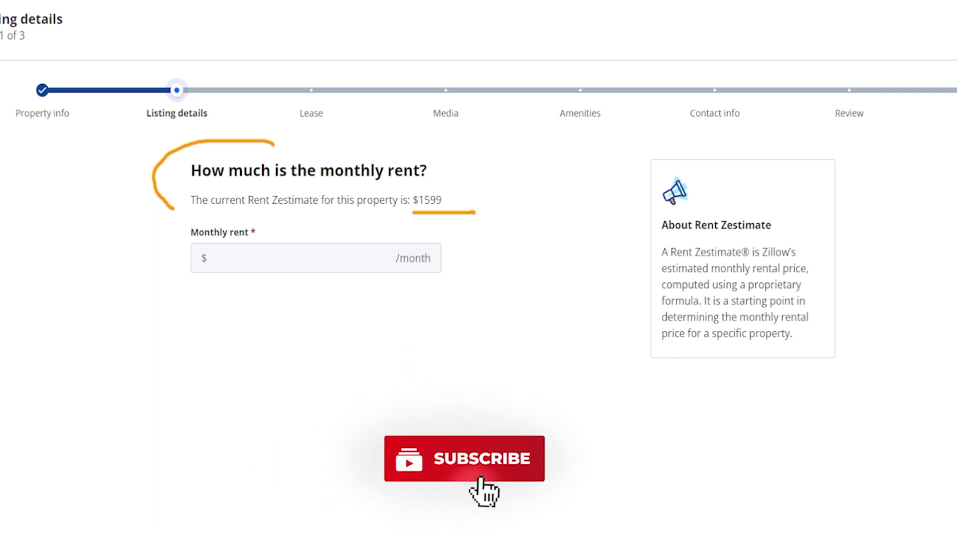
{"action": "left_click", "coordinate": [290, 264]}
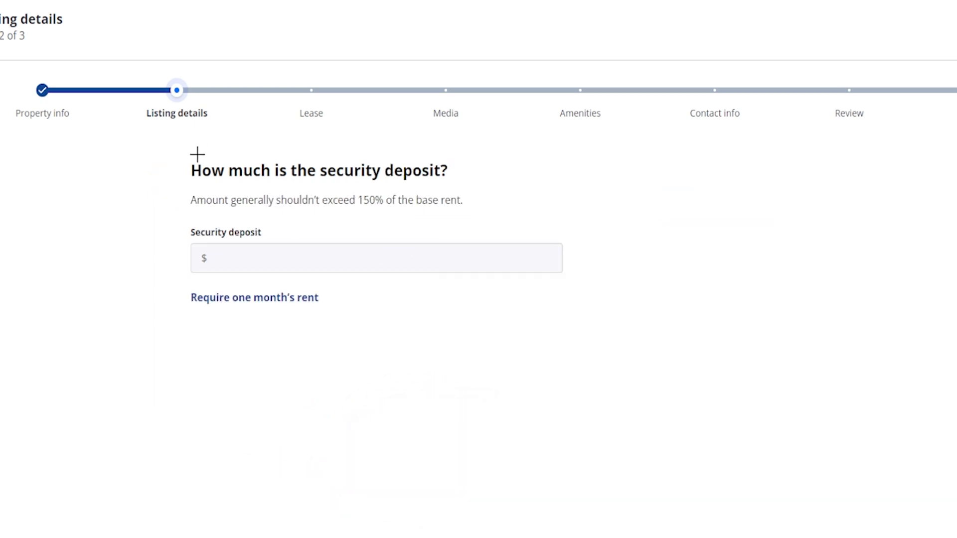
{"action": "left_click_drag", "start_coordinate": [163, 188], "coordinate": [482, 186]}
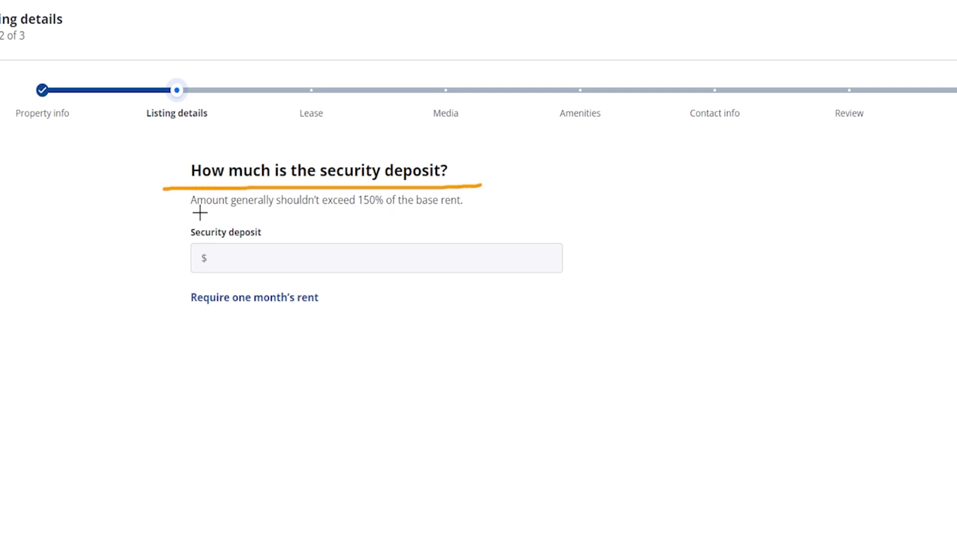
{"action": "left_click_drag", "start_coordinate": [184, 211], "coordinate": [478, 214]}
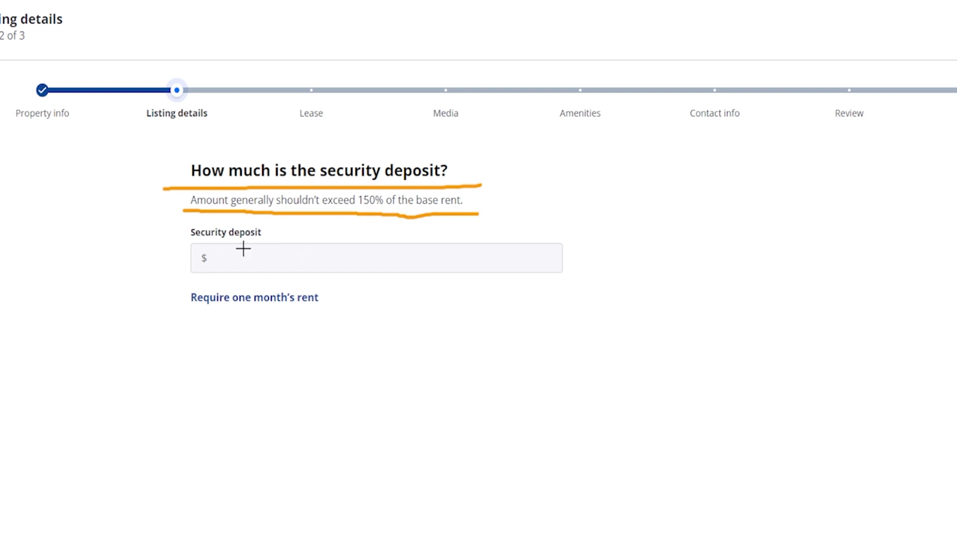
{"action": "left_click_drag", "start_coordinate": [226, 282], "coordinate": [197, 284]}
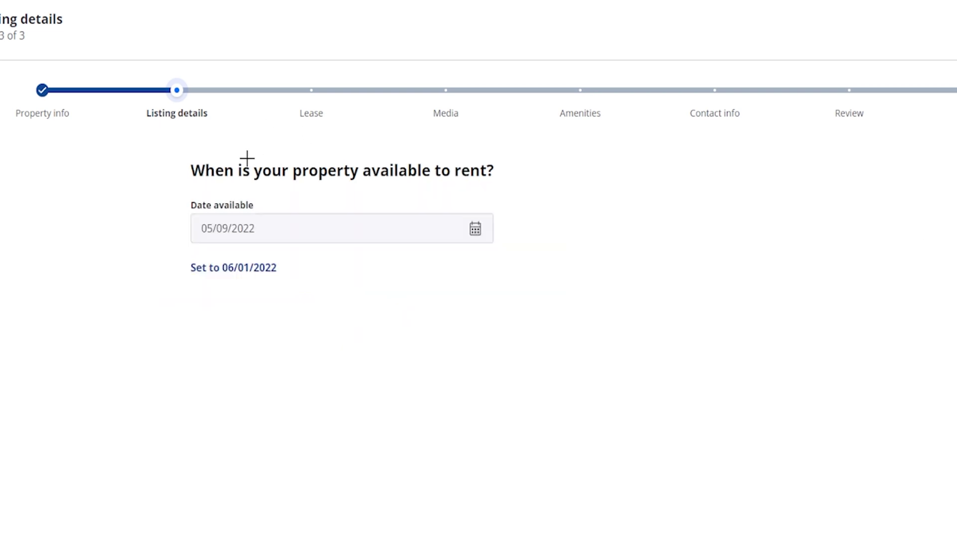
{"action": "mouse_move", "coordinate": [256, 148]}
{"action": "left_mouse_down"}
{"action": "mouse_move", "coordinate": [180, 147]}
{"action": "mouse_move", "coordinate": [160, 205]}
{"action": "mouse_move", "coordinate": [363, 358]}
{"action": "left_mouse_up"}
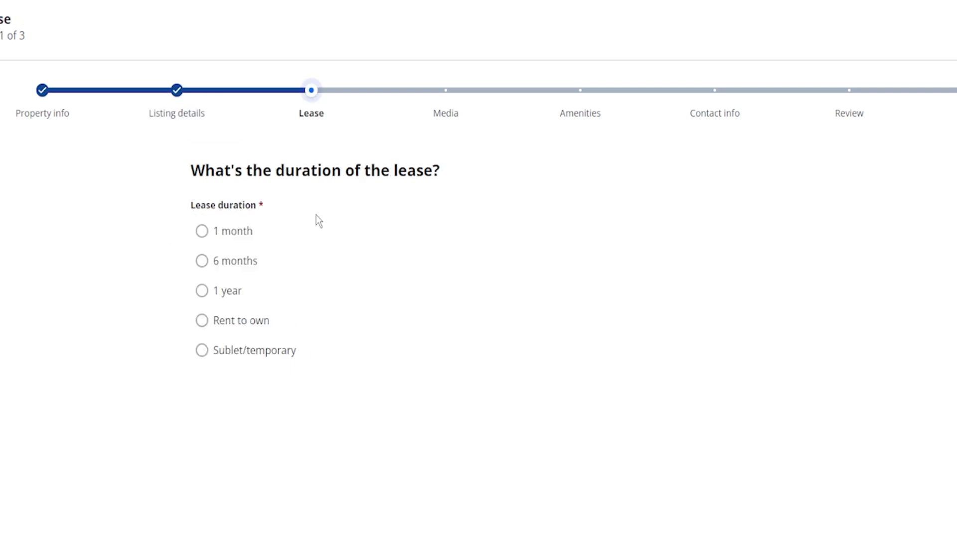
Step: Choose a lease duration and continue to the pet policy question
{"action": "left_click_drag", "start_coordinate": [192, 170], "coordinate": [435, 175]}
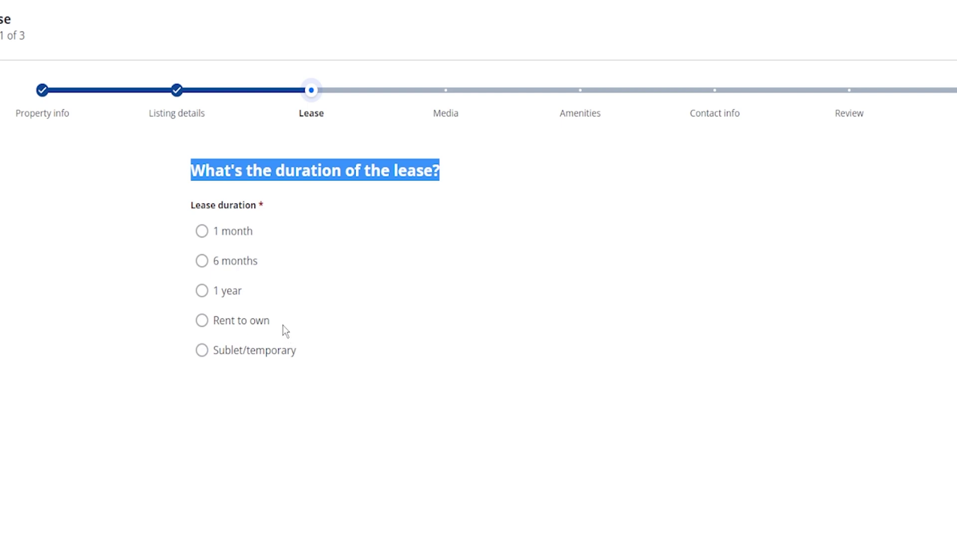
{"action": "left_click", "coordinate": [209, 231]}
{"action": "left_click_drag", "start_coordinate": [188, 171], "coordinate": [360, 172]}
{"action": "left_click", "coordinate": [217, 192]}
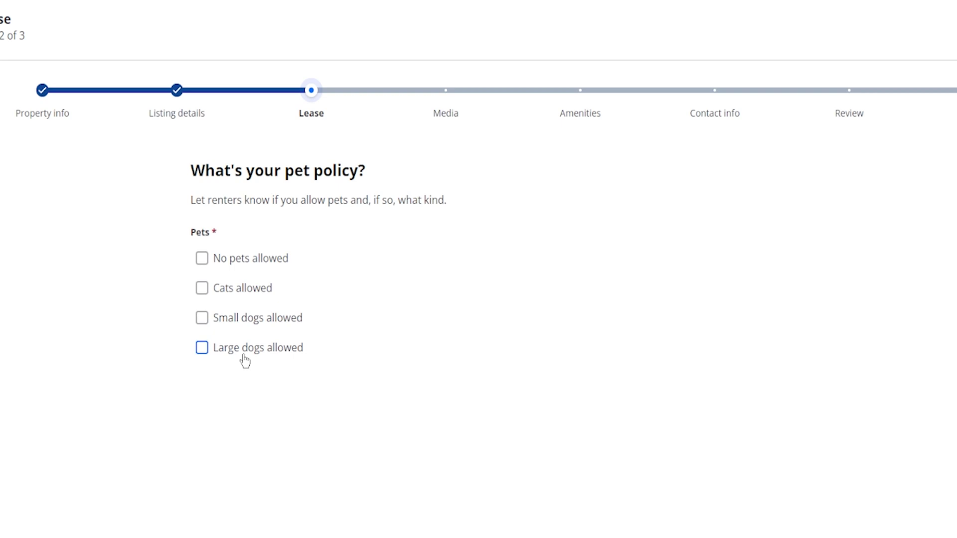
Step: Allow cats, small dogs and large dogs, then continue past the lease description
{"action": "left_click", "coordinate": [202, 260]}
{"action": "left_click", "coordinate": [201, 290]}
{"action": "left_click", "coordinate": [201, 319]}
{"action": "left_click", "coordinate": [201, 348]}
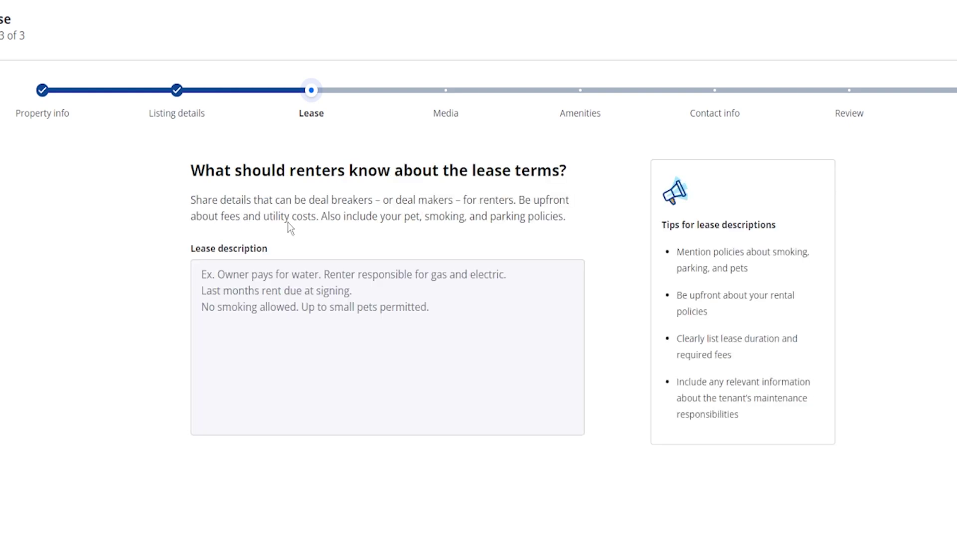
{"action": "left_click_drag", "start_coordinate": [192, 172], "coordinate": [542, 234]}
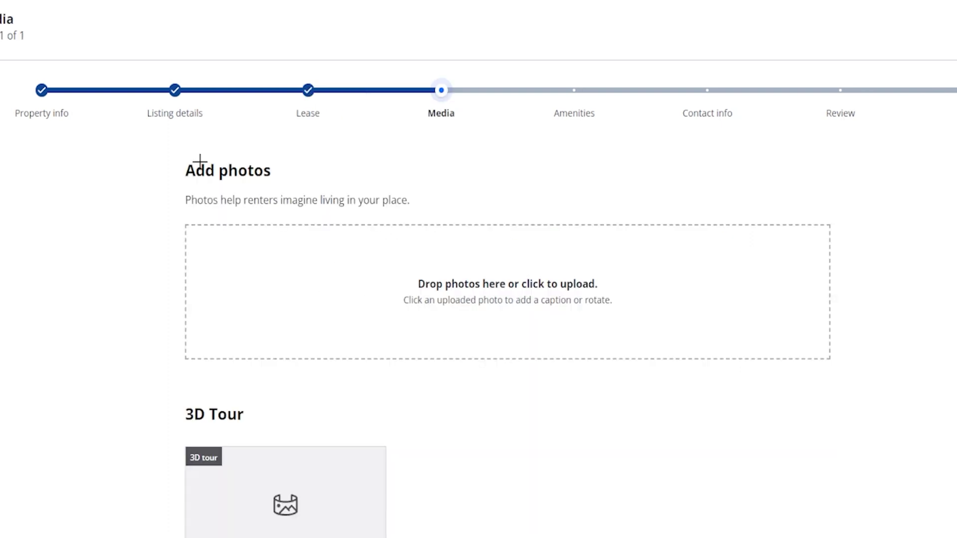
Step: Skip through the photos, amenities checklist and laundry question to the phone contact question
{"action": "left_click_drag", "start_coordinate": [237, 145], "coordinate": [154, 216]}
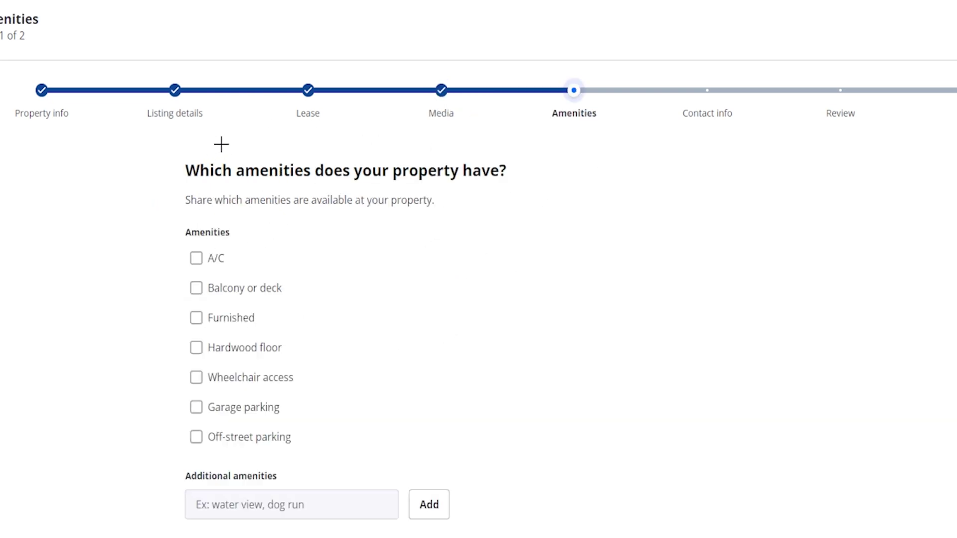
{"action": "mouse_move", "coordinate": [250, 145]}
{"action": "left_mouse_down"}
{"action": "mouse_move", "coordinate": [190, 139]}
{"action": "mouse_move", "coordinate": [122, 182]}
{"action": "mouse_move", "coordinate": [134, 242]}
{"action": "mouse_move", "coordinate": [155, 270]}
{"action": "left_mouse_up"}
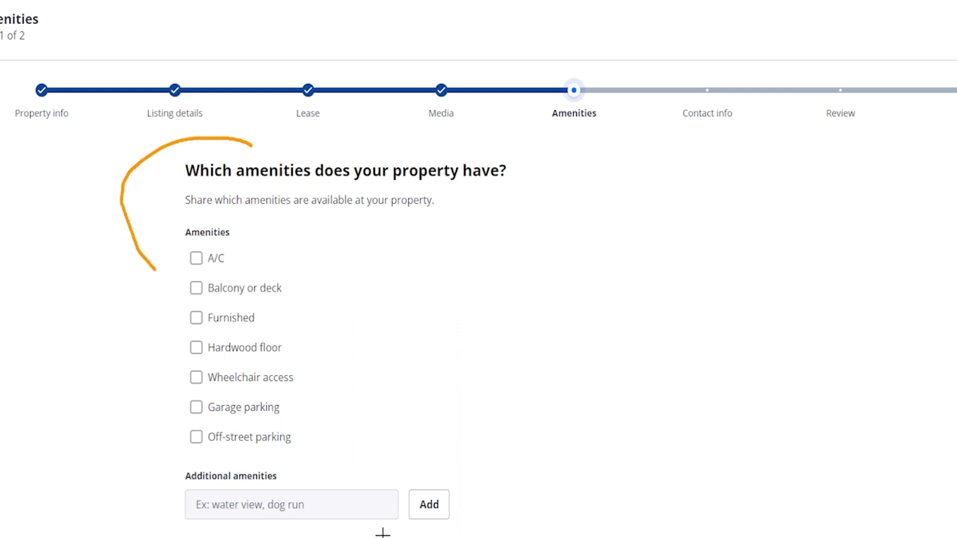
{"action": "mouse_move", "coordinate": [228, 466]}
{"action": "left_mouse_down"}
{"action": "mouse_move", "coordinate": [217, 467]}
{"action": "mouse_move", "coordinate": [323, 532]}
{"action": "mouse_move", "coordinate": [325, 477]}
{"action": "left_mouse_up"}
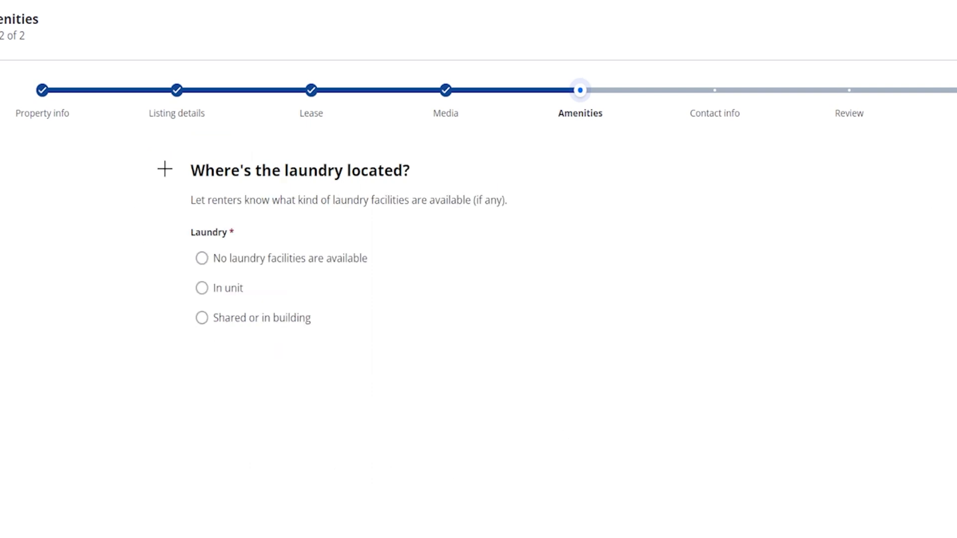
{"action": "mouse_move", "coordinate": [276, 134]}
{"action": "left_mouse_down"}
{"action": "mouse_move", "coordinate": [252, 132]}
{"action": "mouse_move", "coordinate": [250, 374]}
{"action": "mouse_move", "coordinate": [306, 377]}
{"action": "left_mouse_up"}
{"action": "left_click_drag", "start_coordinate": [192, 267], "coordinate": [382, 282]}
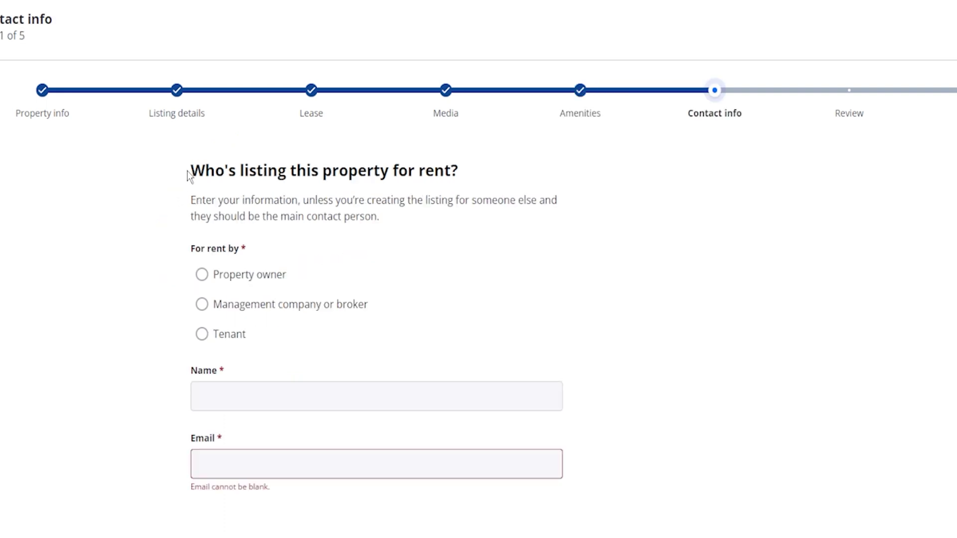
{"action": "left_click_drag", "start_coordinate": [190, 171], "coordinate": [458, 172]}
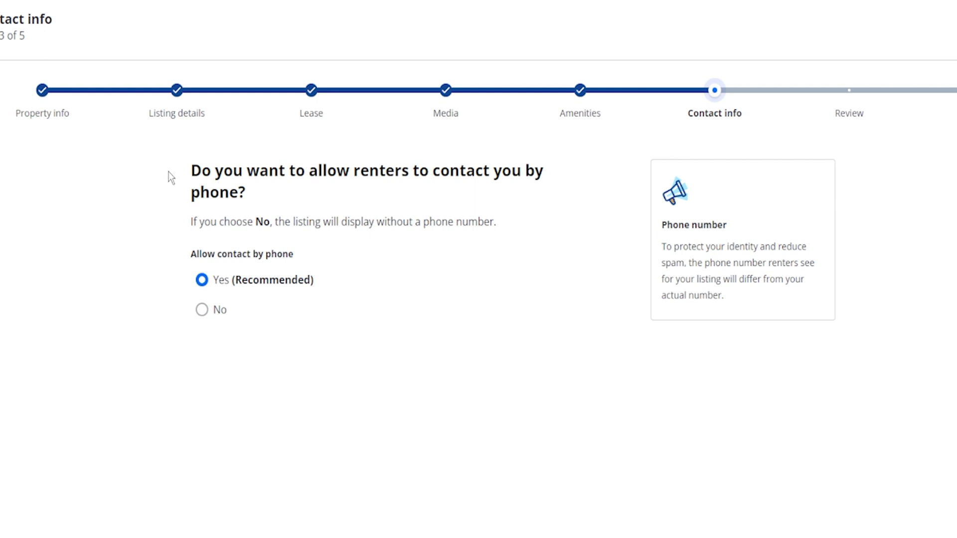
Step: Keep phone contact as Yes, pass showing availability, and answer No to Zillow applications
{"action": "left_click_drag", "start_coordinate": [191, 170], "coordinate": [482, 230]}
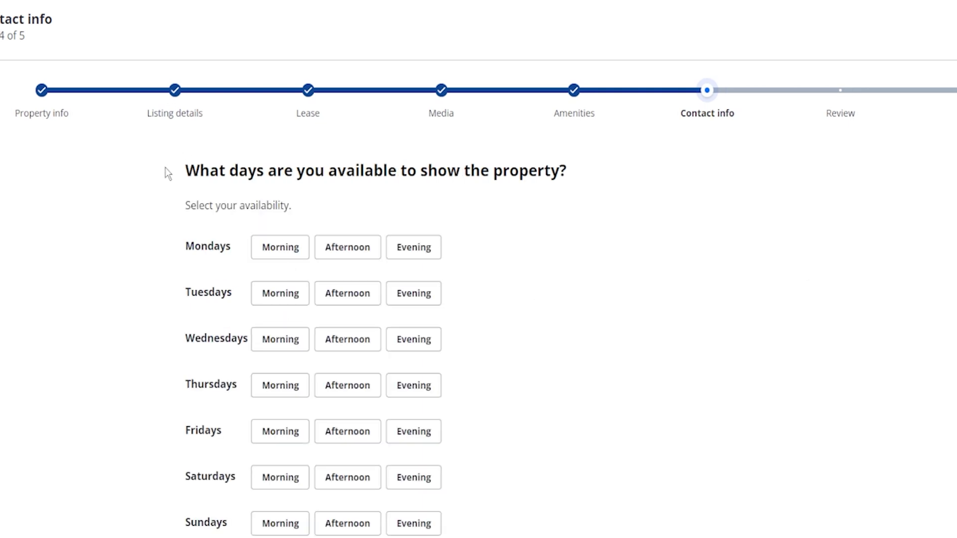
{"action": "left_click_drag", "start_coordinate": [182, 172], "coordinate": [552, 175]}
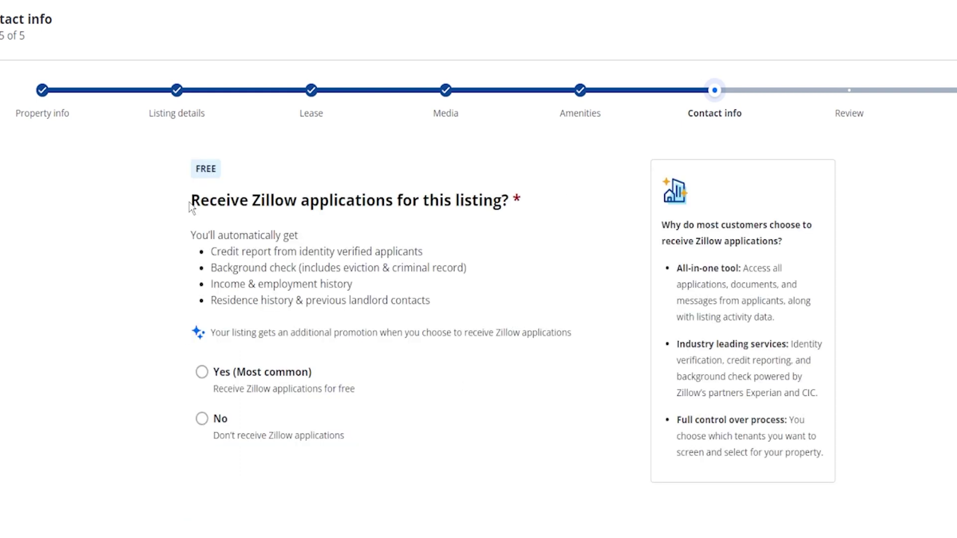
{"action": "left_click_drag", "start_coordinate": [191, 207], "coordinate": [516, 212]}
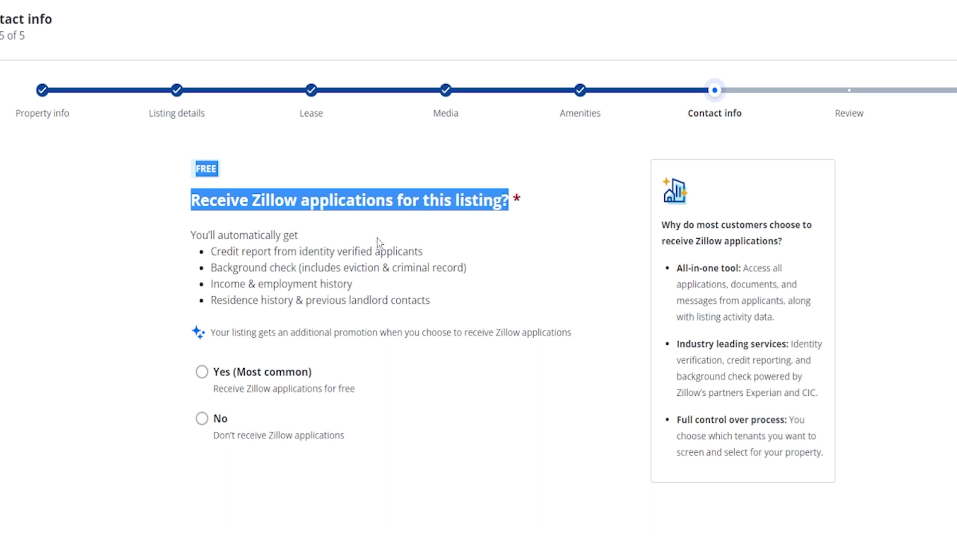
{"action": "left_click_drag", "start_coordinate": [215, 252], "coordinate": [271, 268]}
{"action": "left_click", "coordinate": [277, 268]}
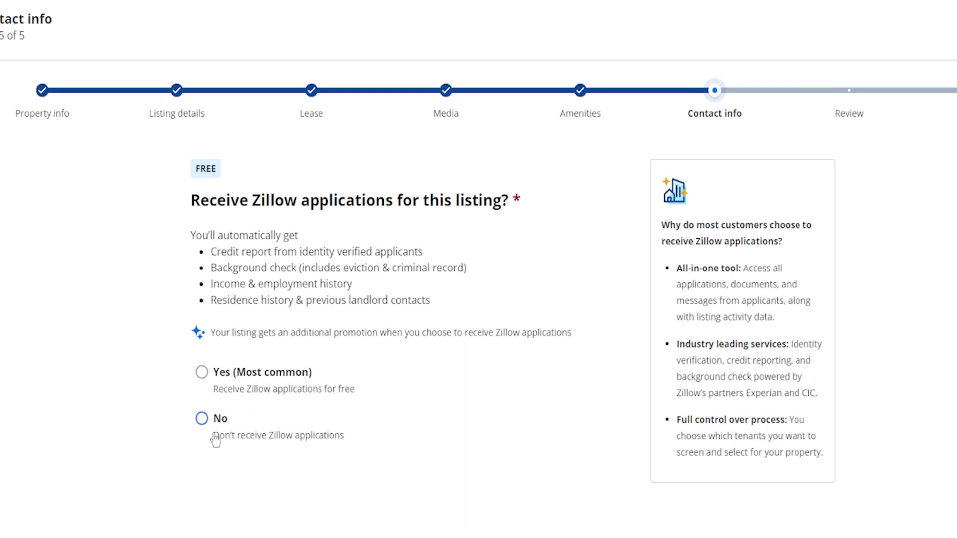
{"action": "left_click", "coordinate": [202, 419]}
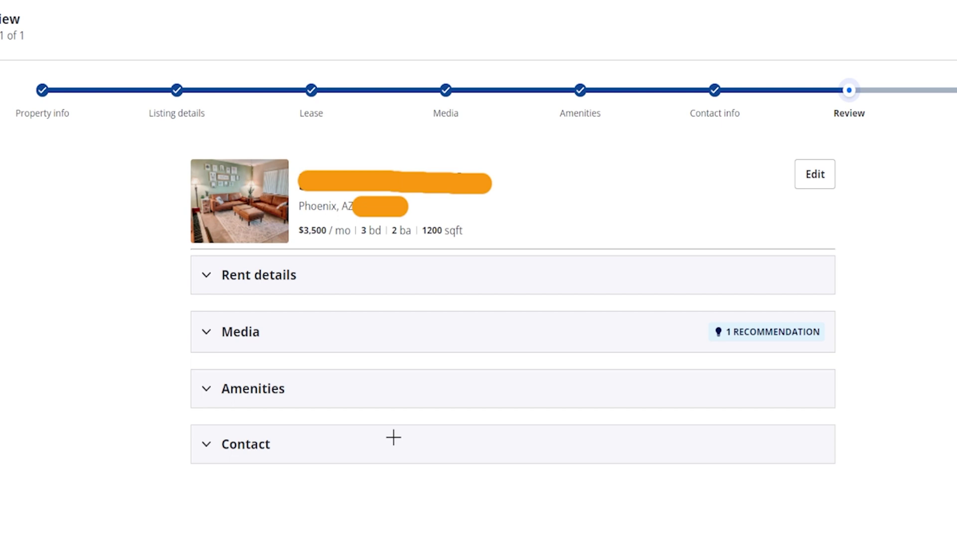
Step: Check the Review summary ($3,500/mo, 3 bd, 2 ba, 1200 sqft) and publish the listing
{"action": "left_click_drag", "start_coordinate": [858, 60], "coordinate": [814, 58]}
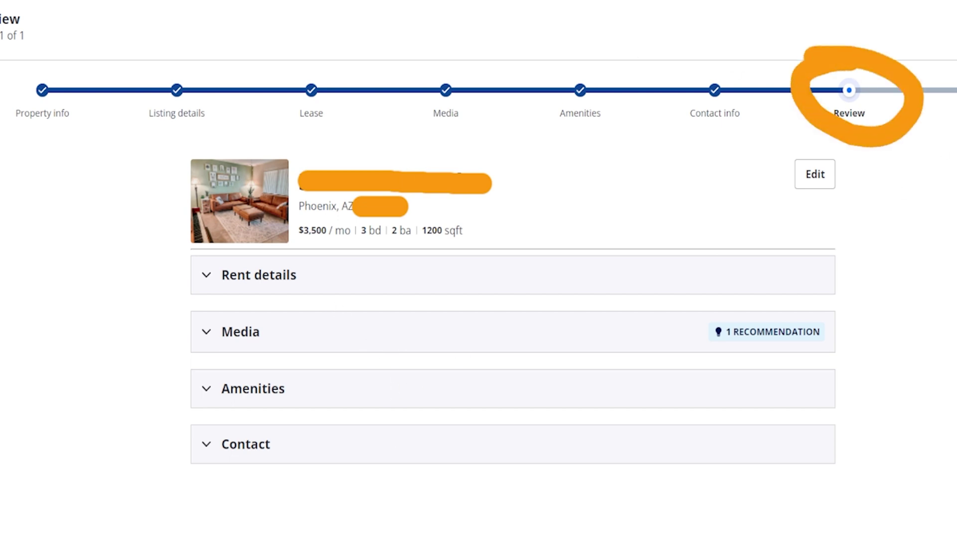
{"action": "mouse_move", "coordinate": [199, 252]}
{"action": "left_mouse_down"}
{"action": "mouse_move", "coordinate": [205, 293]}
{"action": "mouse_move", "coordinate": [195, 260]}
{"action": "left_mouse_up"}
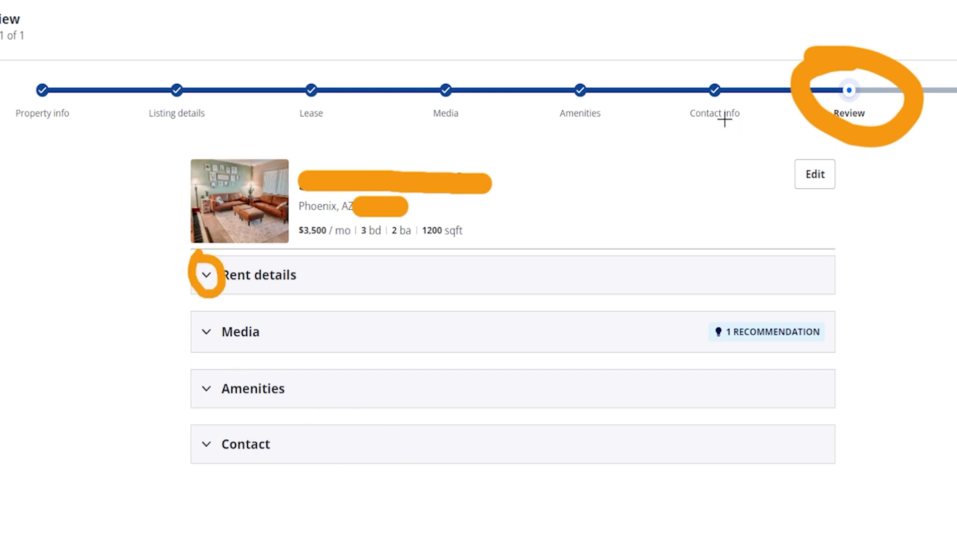
{"action": "mouse_move", "coordinate": [795, 140]}
{"action": "left_mouse_down"}
{"action": "mouse_move", "coordinate": [758, 149]}
{"action": "mouse_move", "coordinate": [733, 142]}
{"action": "left_mouse_up"}
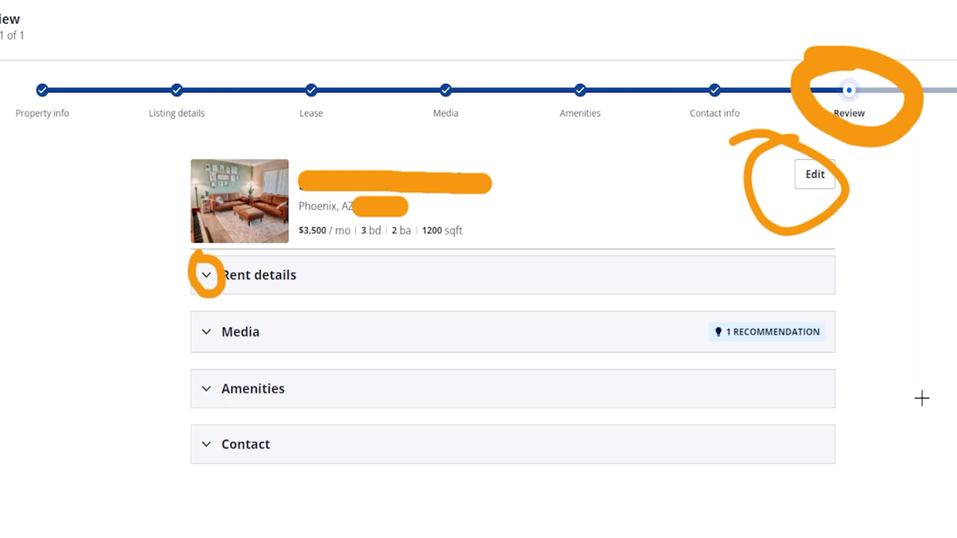
{"action": "mouse_move", "coordinate": [693, 388]}
{"action": "left_mouse_down"}
{"action": "mouse_move", "coordinate": [887, 485]}
{"action": "mouse_move", "coordinate": [905, 485]}
{"action": "left_mouse_up"}
{"action": "mouse_move", "coordinate": [847, 424]}
{"action": "left_mouse_down"}
{"action": "mouse_move", "coordinate": [908, 487]}
{"action": "mouse_move", "coordinate": [832, 502]}
{"action": "left_mouse_up"}
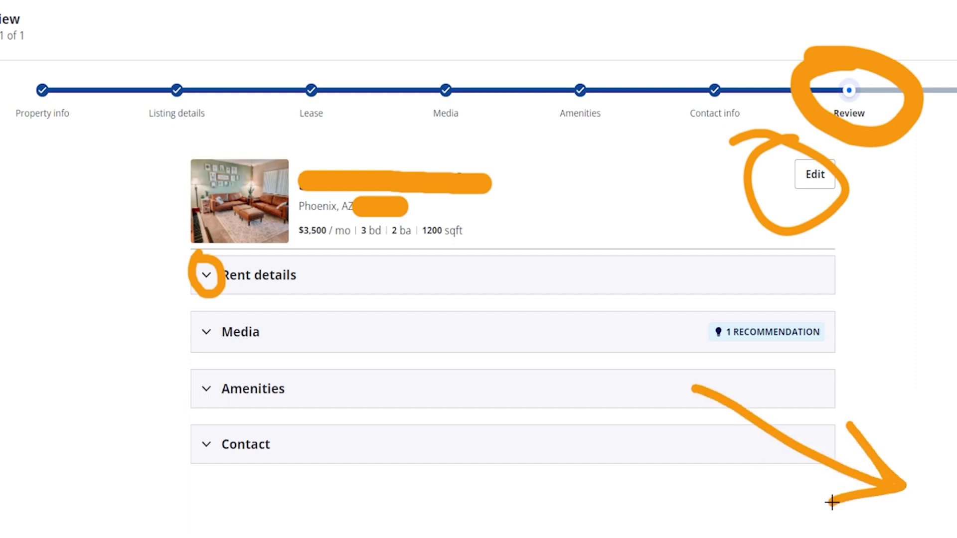
{"action": "mouse_move", "coordinate": [294, 273]}
{"action": "left_mouse_down"}
{"action": "mouse_move", "coordinate": [165, 286]}
{"action": "mouse_move", "coordinate": [545, 489]}
{"action": "mouse_move", "coordinate": [154, 267]}
{"action": "left_mouse_up"}
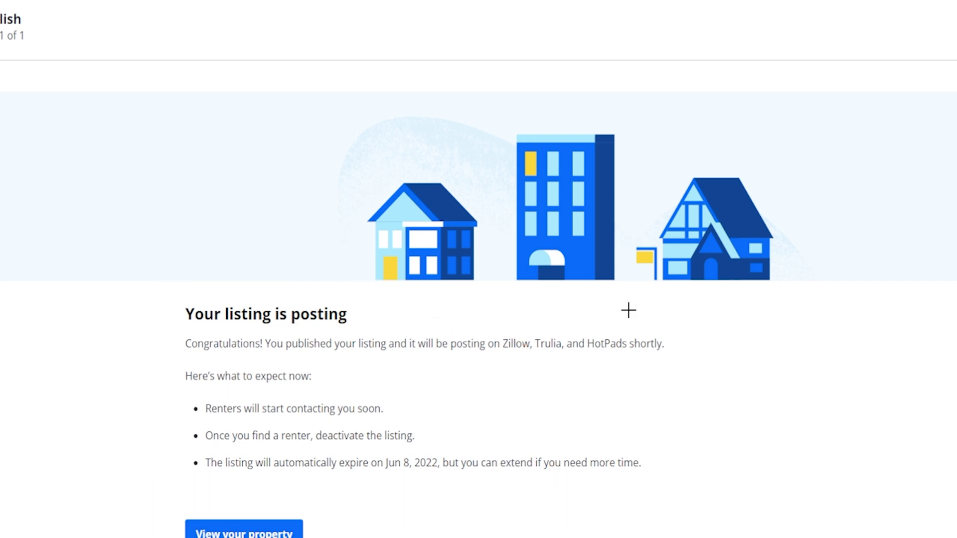
{"action": "mouse_move", "coordinate": [500, 39]}
{"action": "left_mouse_down"}
{"action": "mouse_move", "coordinate": [486, 35]}
{"action": "mouse_move", "coordinate": [169, 359]}
{"action": "mouse_move", "coordinate": [738, 464]}
{"action": "mouse_move", "coordinate": [628, 55]}
{"action": "mouse_move", "coordinate": [462, 30]}
{"action": "left_mouse_up"}
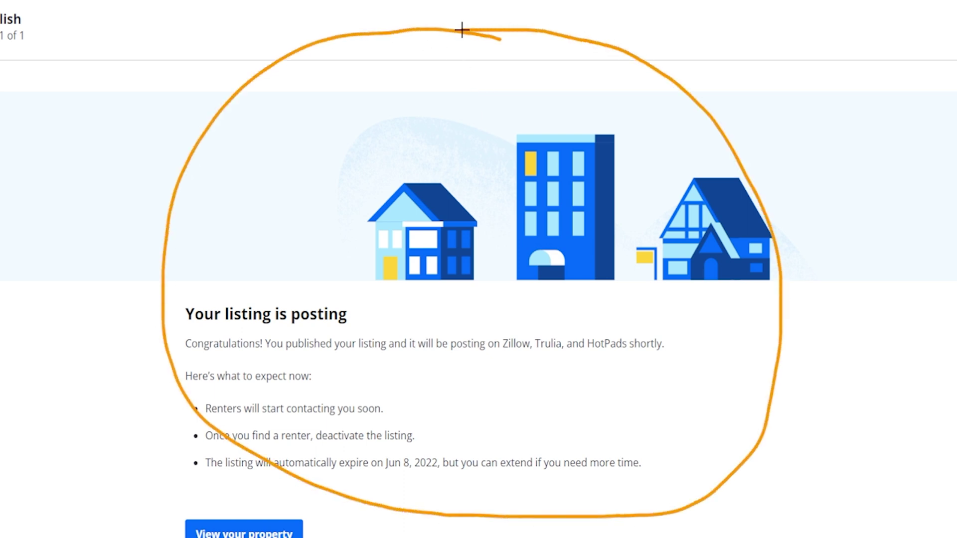